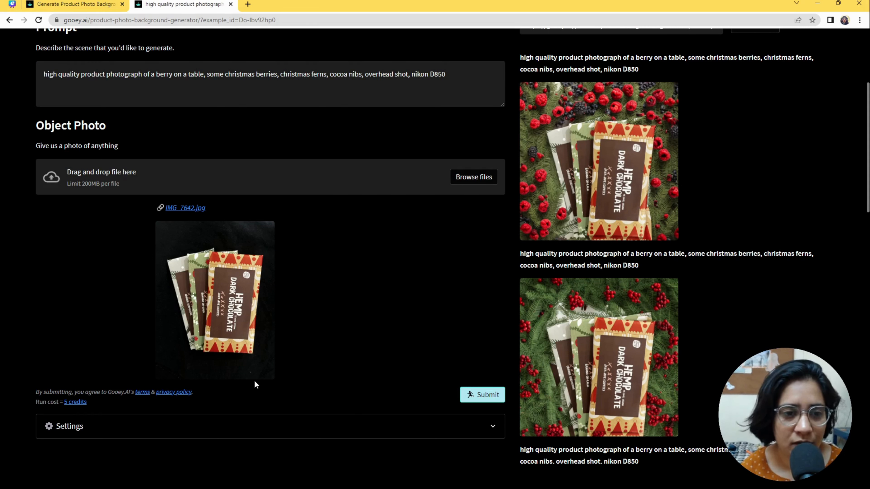
# - Examine the Christmas berry example's prompt, object photo and generated product images
pyautogui.scroll(-1, 278, 355)
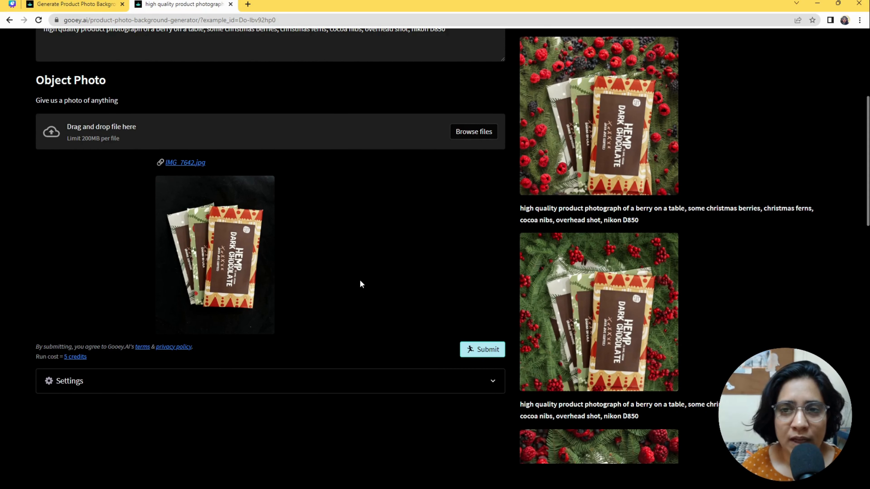
pyautogui.scroll(2, 360, 281)
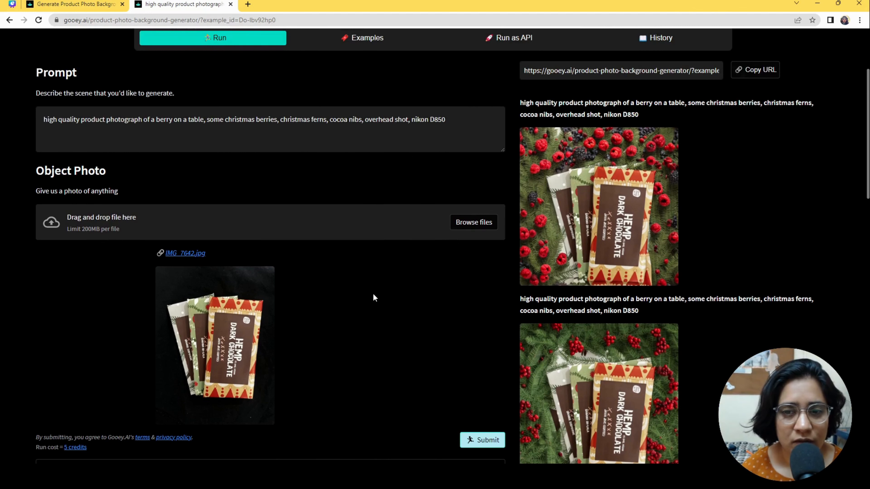
pyautogui.scroll(-1, 377, 286)
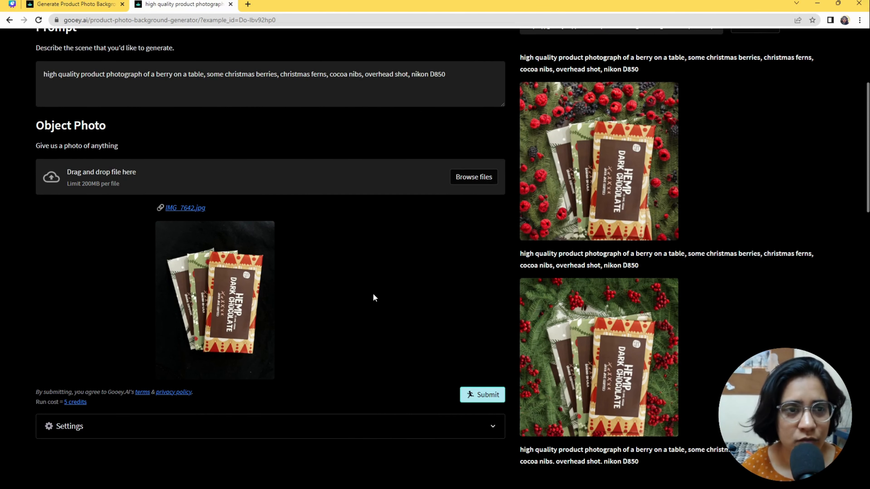
pyautogui.scroll(-2, 308, 329)
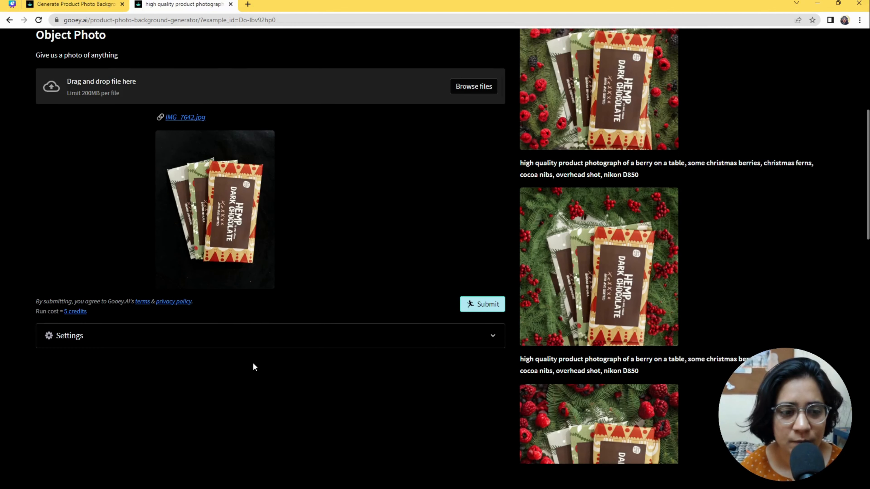
pyautogui.scroll(2, 246, 354)
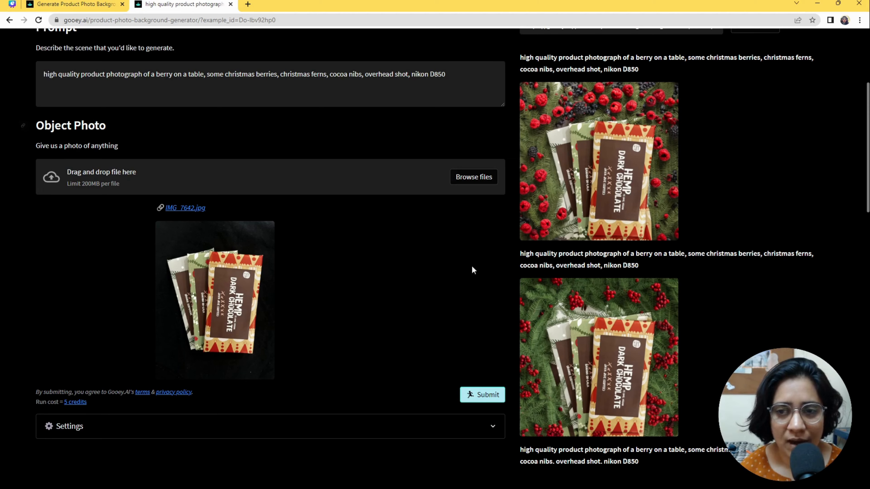
pyautogui.scroll(-8, 381, 318)
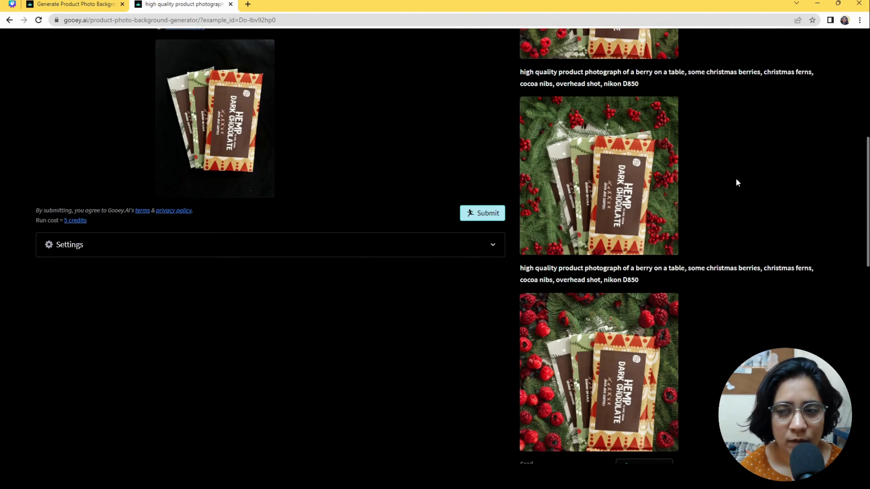
pyautogui.scroll(-1, 834, 161)
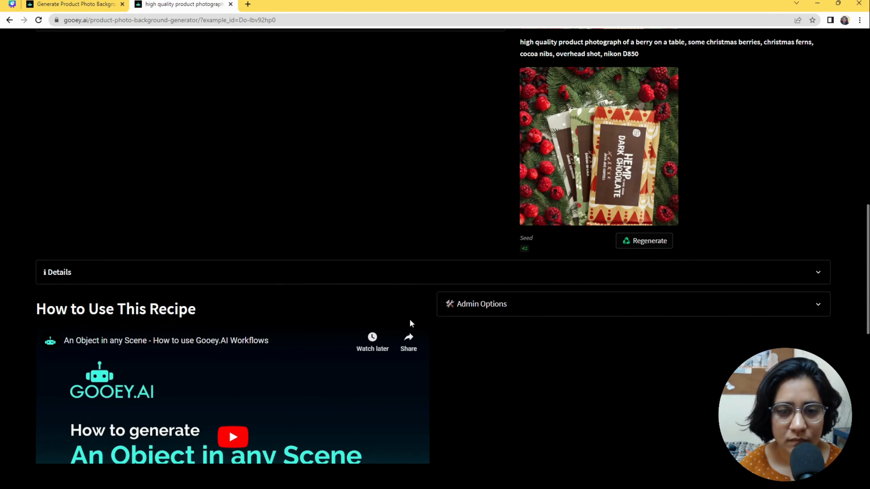
# - Expand the example's Details and review how it works, including the input image, repositioned object, object mask and generated images
pyautogui.click(407, 278)
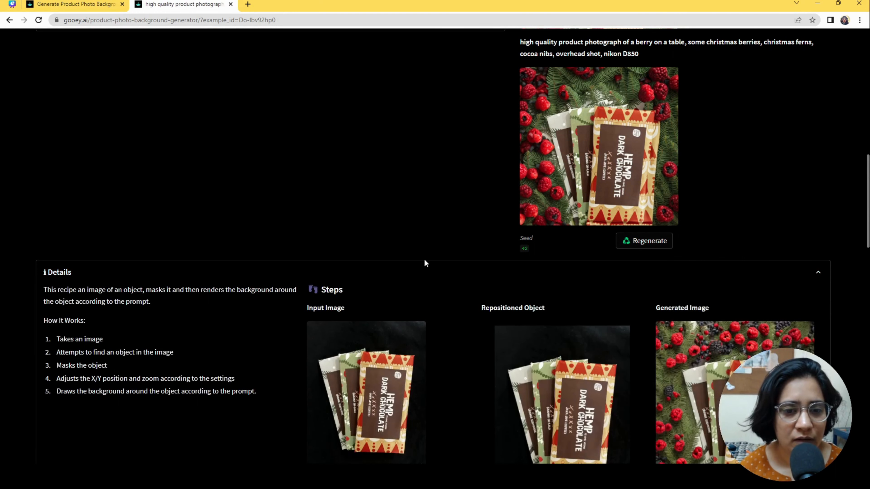
pyautogui.scroll(-4, 439, 258)
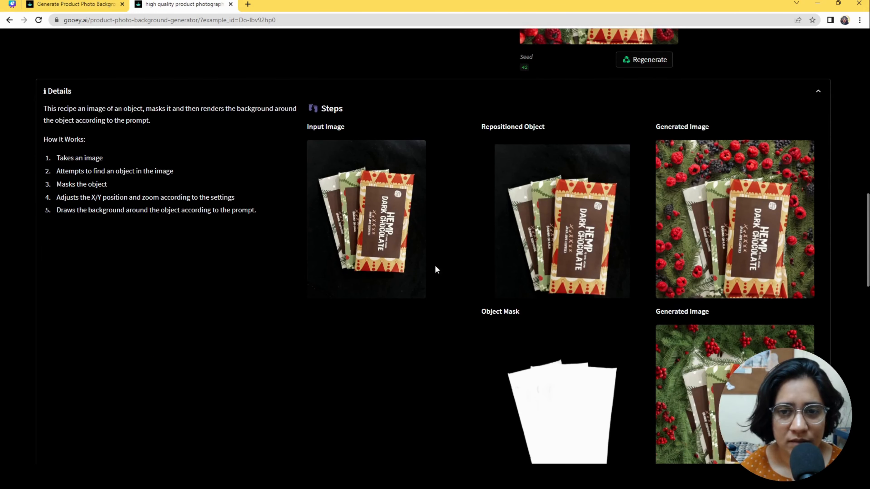
pyautogui.scroll(-3, 553, 299)
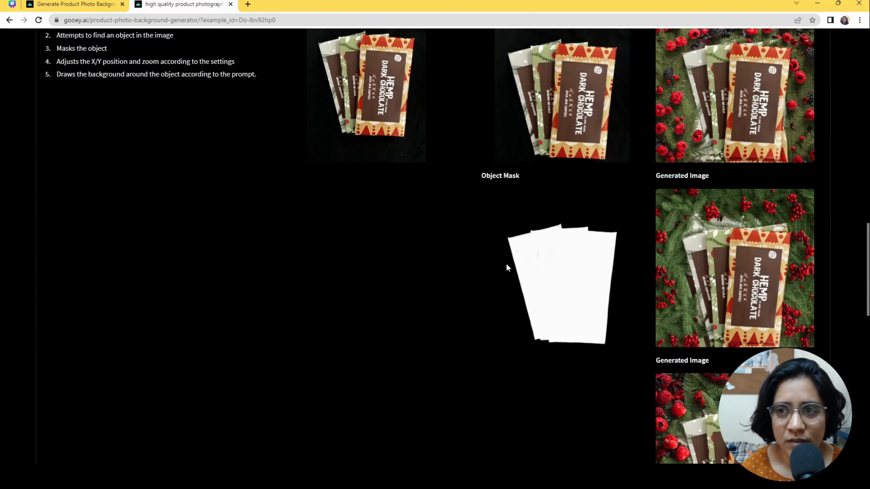
pyautogui.scroll(1, 717, 163)
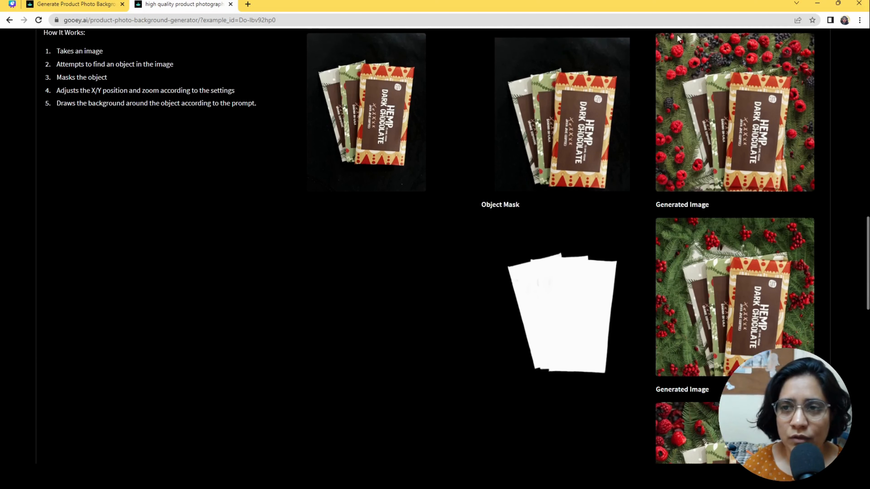
pyautogui.scroll(-7, 724, 228)
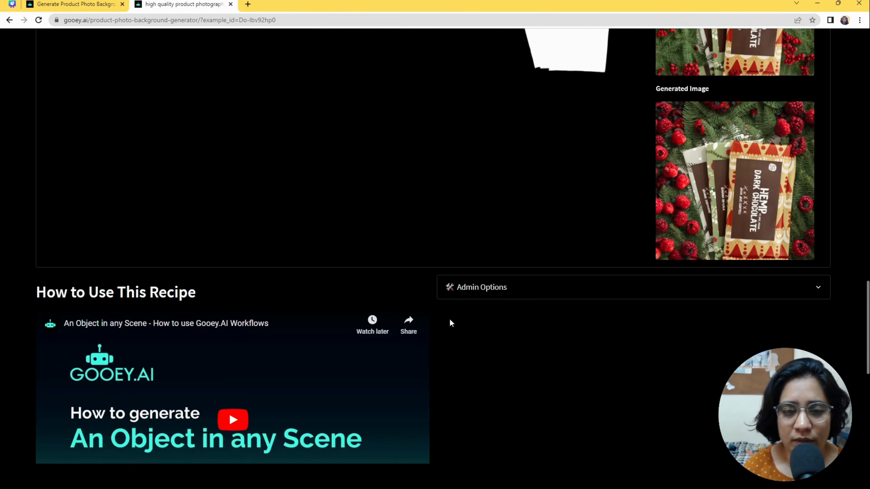
pyautogui.scroll(10, 398, 255)
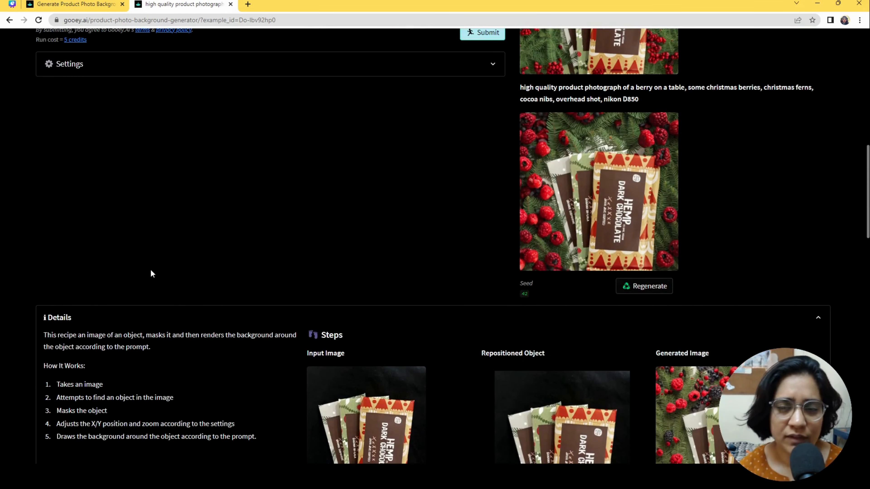
pyautogui.scroll(-2, 154, 288)
pyautogui.scroll(13, 170, 322)
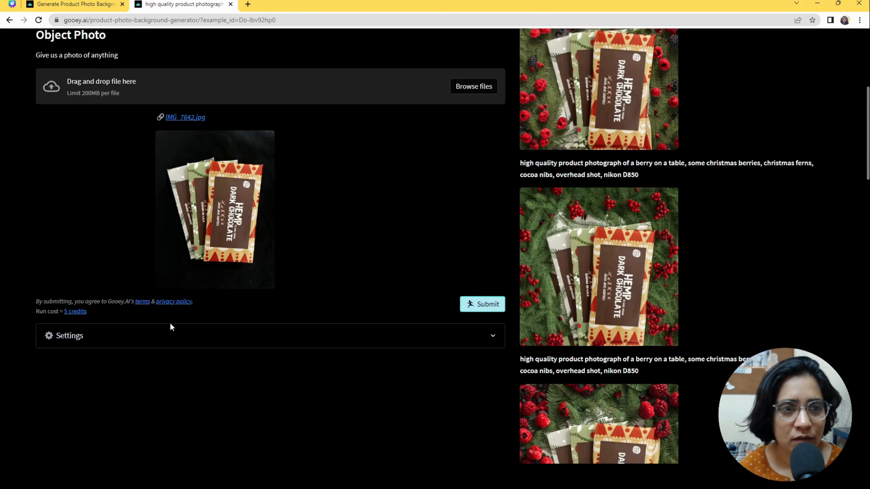
# - Switch tabs, enter prompt "high quality product photograph of a berry on a picnic table, some summer berries, palm leaves, cocoa nibs, overhead shot, natural lighting, nikon D850"
pyautogui.hotkey('ctrl', 'shift', 'Tab')
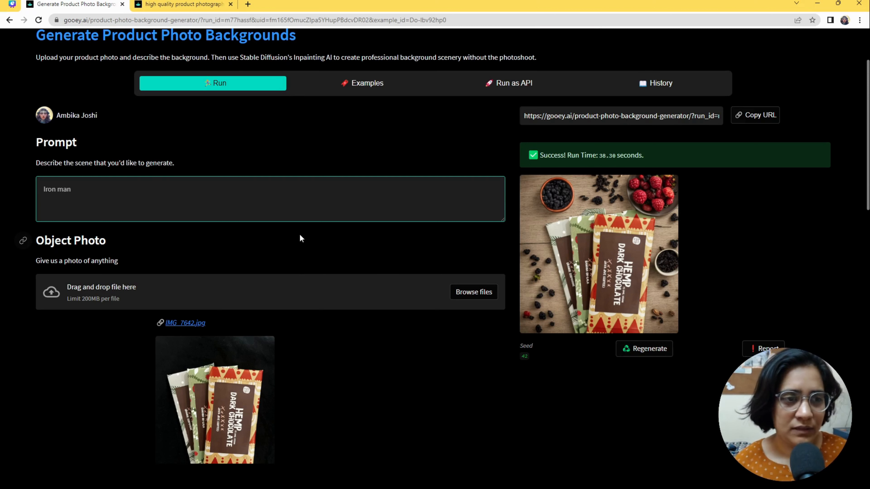
pyautogui.write('high quality product photograph of a berry on a picnic table, some summer berries, palm leaves, cocoa nibs, overhead shot, natural lighting, nikon D850')
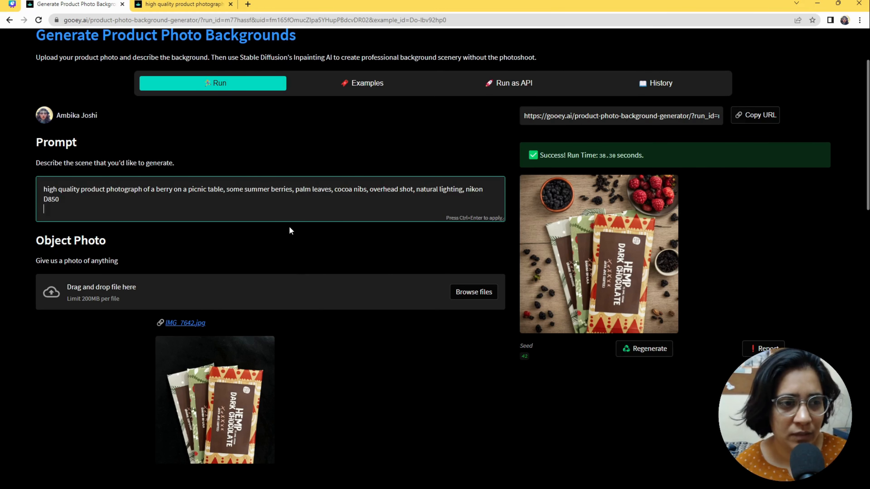
pyautogui.press('BackSpace')
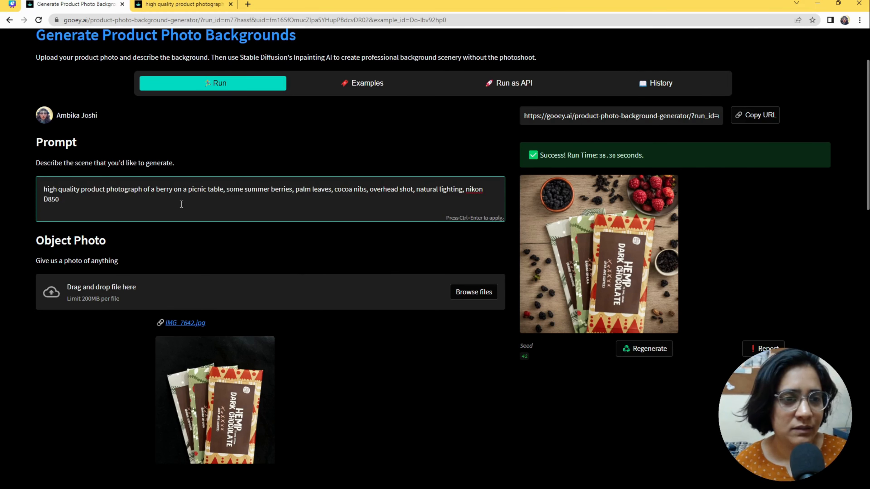
# - Review the picnic prompt phrase by phrase, comparing it with the Christmas example and the caption of its generated image
pyautogui.moveTo(103, 190); pyautogui.dragTo(62, 201)
pyautogui.moveTo(173, 191); pyautogui.dragTo(224, 194)
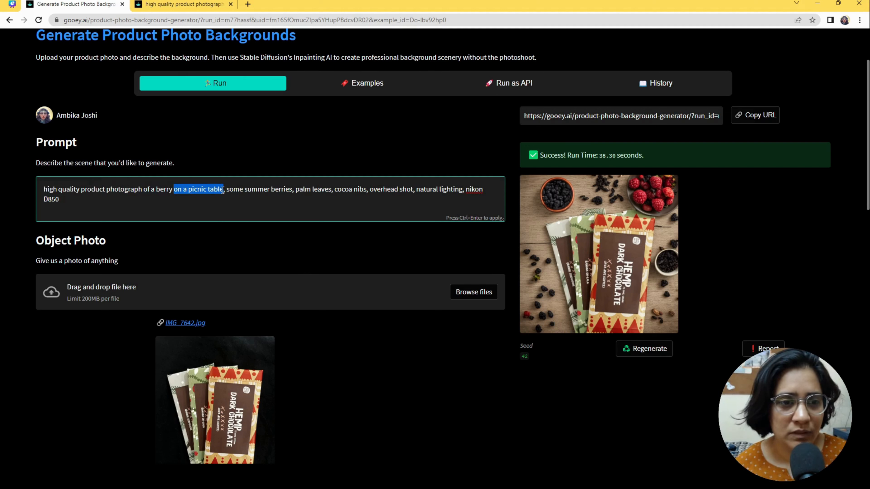
pyautogui.click(267, 189)
pyautogui.moveTo(312, 190); pyautogui.dragTo(391, 190)
pyautogui.click(188, 3)
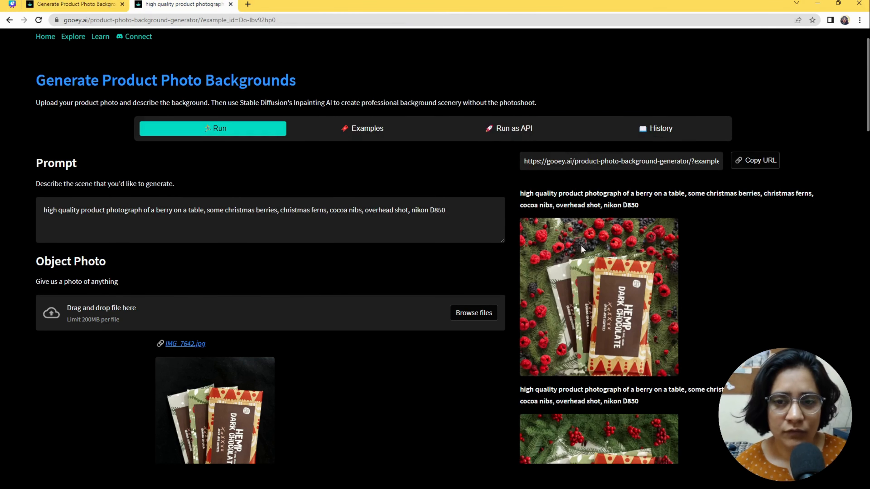
pyautogui.click(76, 4)
pyautogui.moveTo(369, 190); pyautogui.dragTo(447, 196)
pyautogui.click(455, 189)
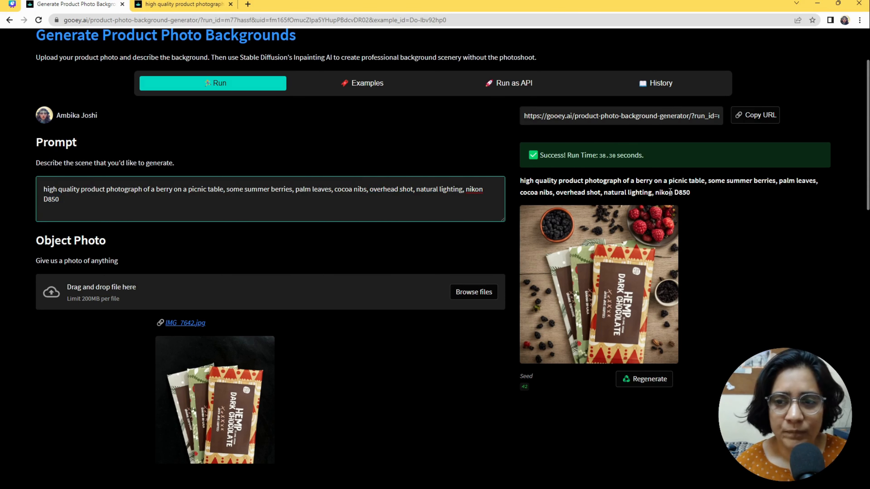
pyautogui.moveTo(688, 193); pyautogui.dragTo(615, 182)
pyautogui.click(615, 182)
# - Review the picnic scene's result and expand its Details to examine the processing steps
pyautogui.scroll(-5, 342, 279)
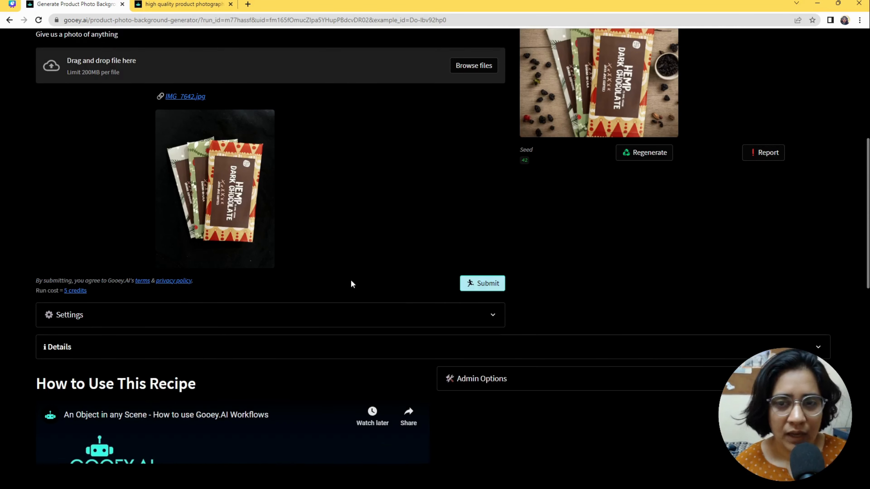
pyautogui.scroll(-4, 389, 224)
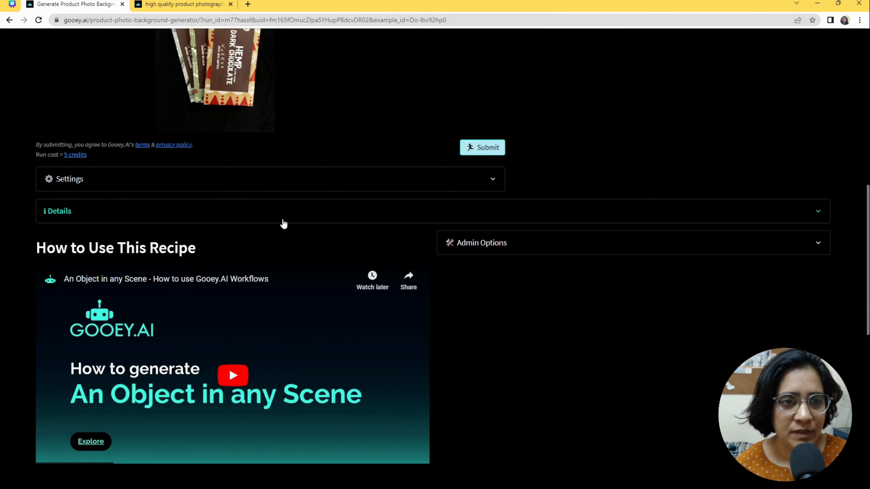
pyautogui.scroll(10, 283, 223)
pyautogui.scroll(-1, 649, 243)
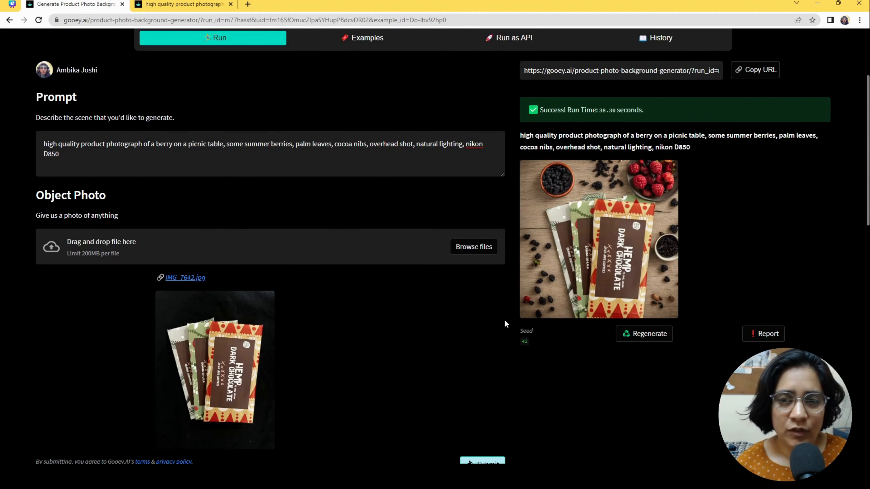
pyautogui.scroll(-5, 371, 311)
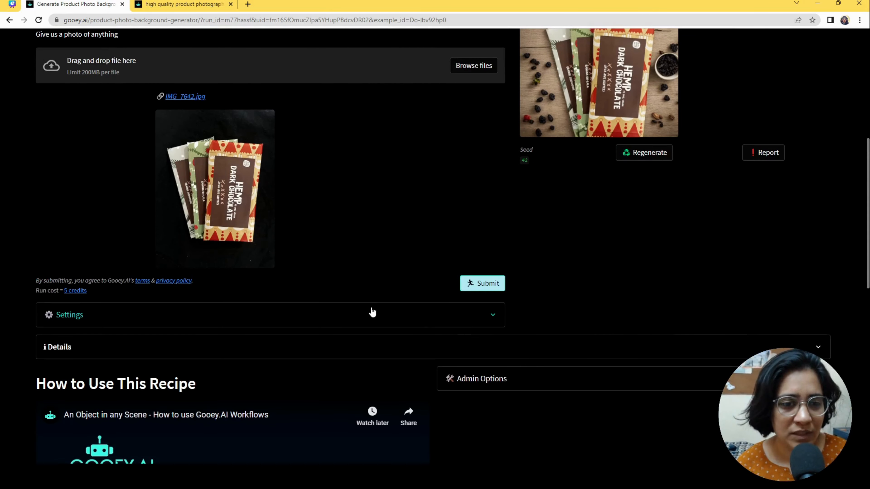
pyautogui.click(313, 339)
pyautogui.scroll(-4, 312, 339)
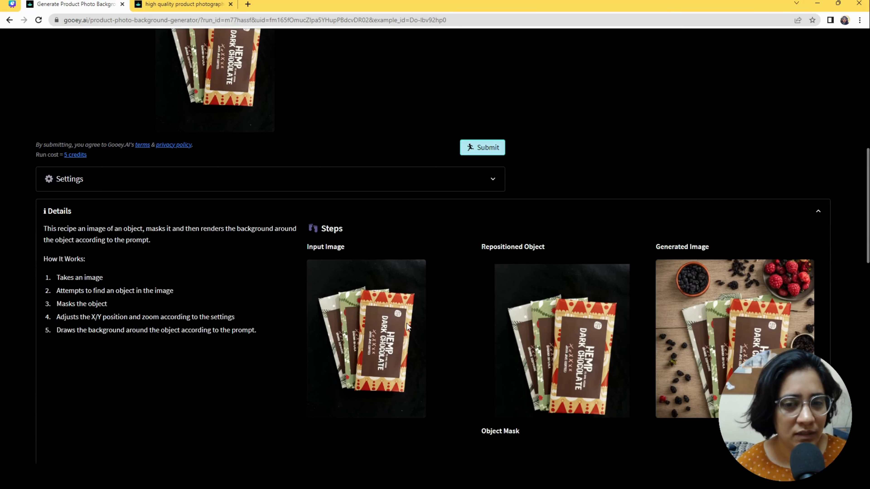
# - Open the Settings and review the image generation, object repositioning and edge threshold options
pyautogui.click(291, 186)
pyautogui.scroll(-7, 329, 252)
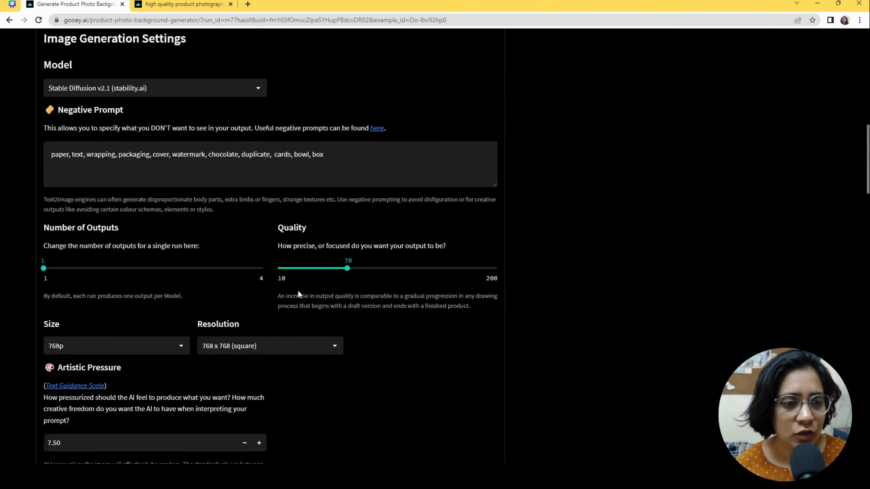
pyautogui.scroll(-8, 173, 313)
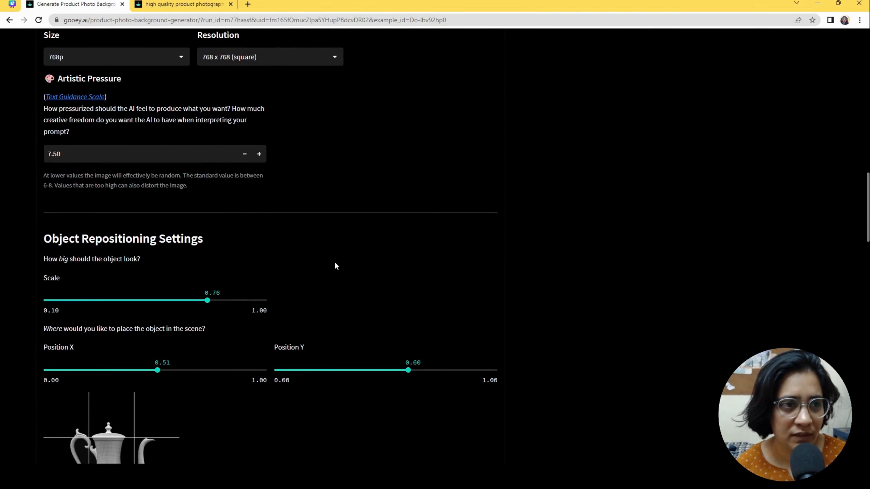
pyautogui.scroll(-4, 332, 270)
pyautogui.scroll(16, 273, 274)
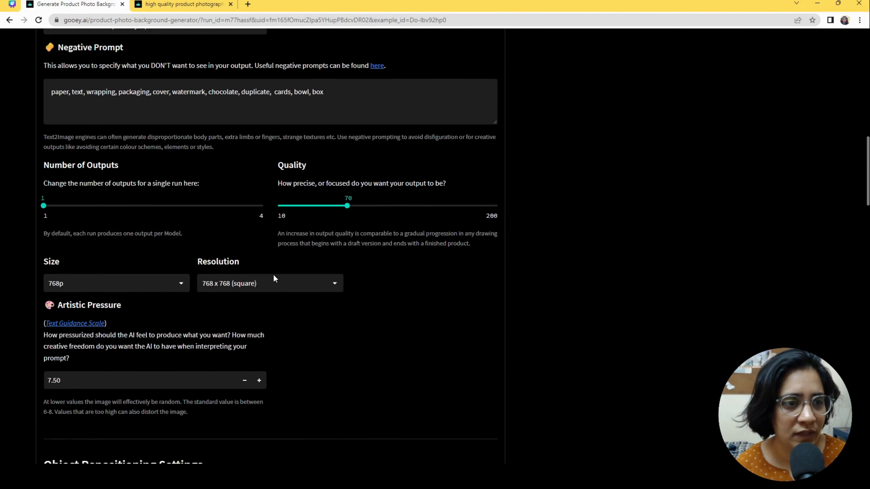
pyautogui.scroll(-18, 268, 274)
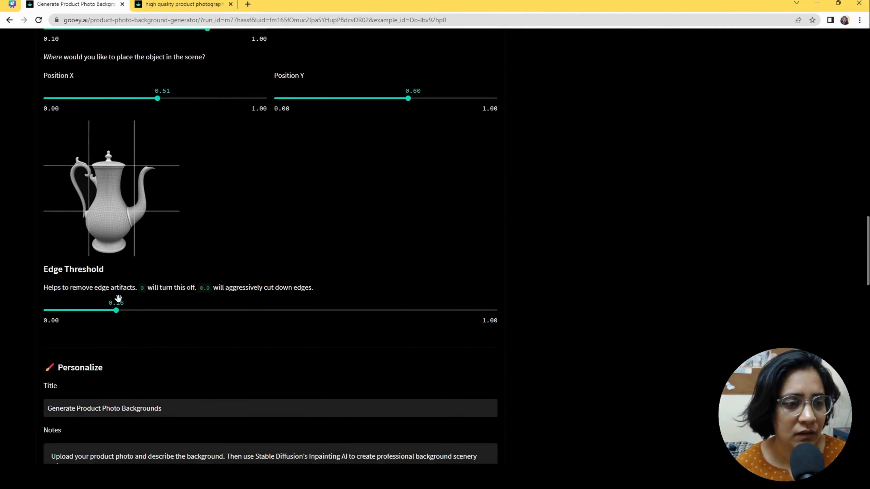
# - Set the object's Position X to 0.32 and Position Y to 0.33 in the repositioning settings
pyautogui.scroll(2, 114, 201)
pyautogui.click(115, 144)
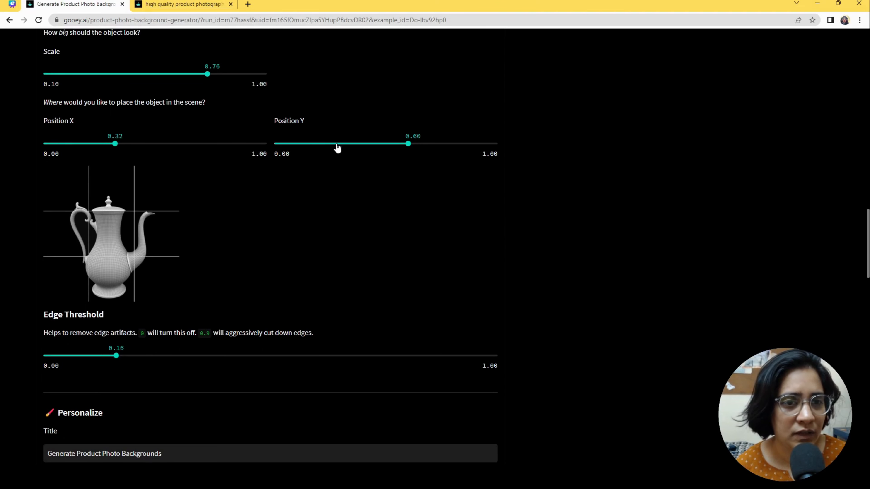
pyautogui.click(348, 143)
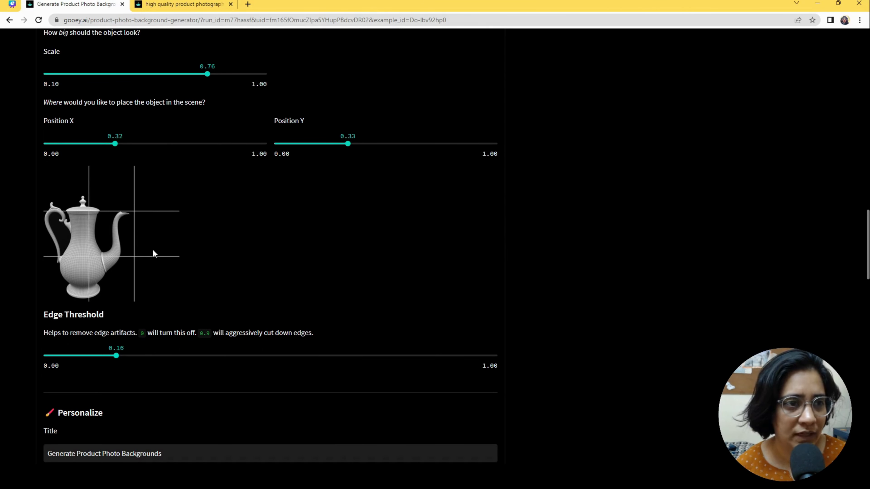
# - Reduce the object's Scale to 0.64 and move its Position Y to 0.67
pyautogui.click(177, 73)
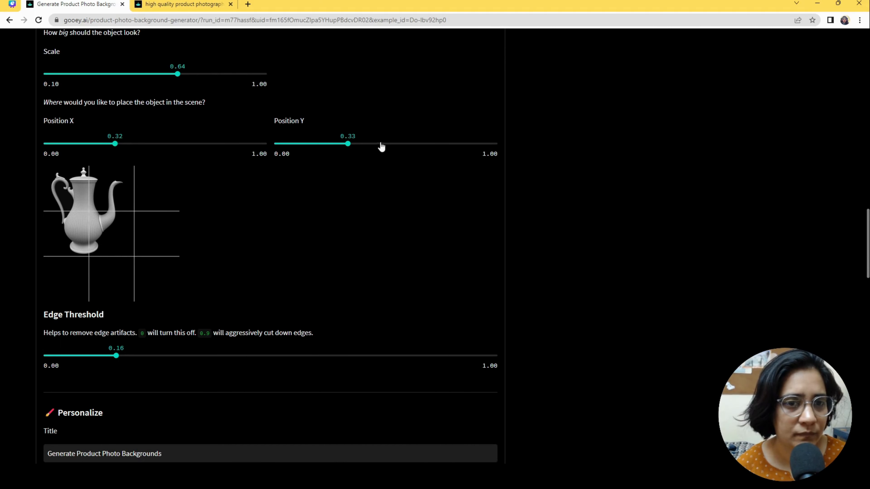
pyautogui.click(403, 143)
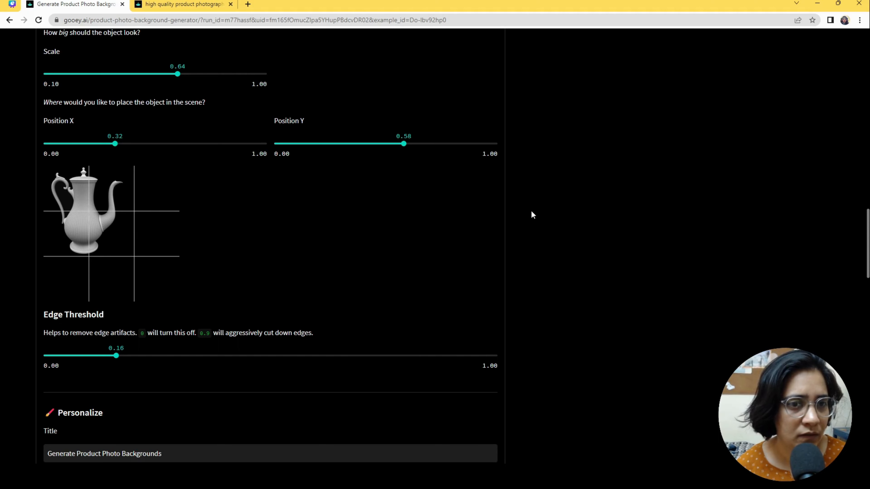
pyautogui.scroll(-2, 109, 256)
pyautogui.scroll(2, 115, 240)
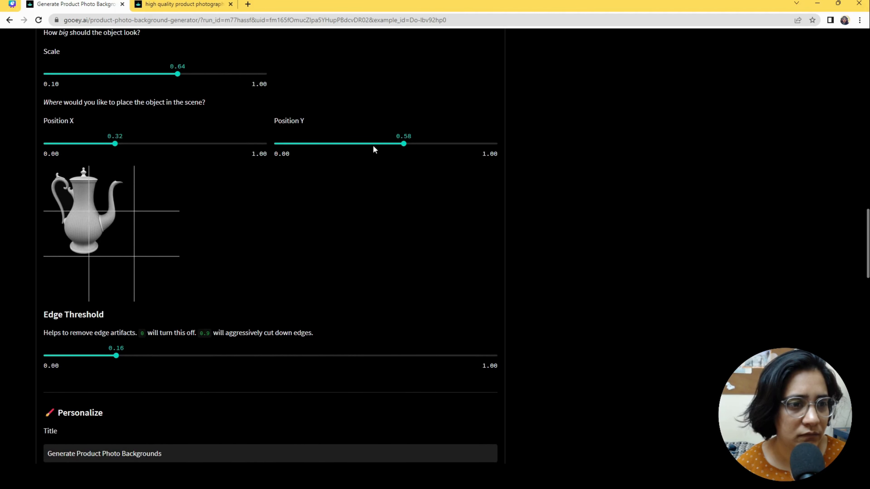
pyautogui.click(425, 144)
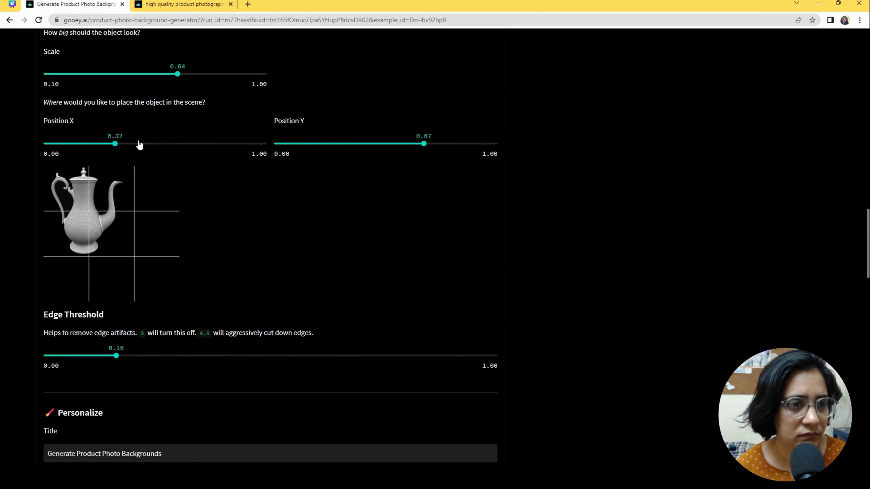
# - Set the object's Position X to 0.28 in the repositioning settings and return to the generator page
pyautogui.moveTo(138, 143); pyautogui.dragTo(105, 144)
pyautogui.click(109, 264)
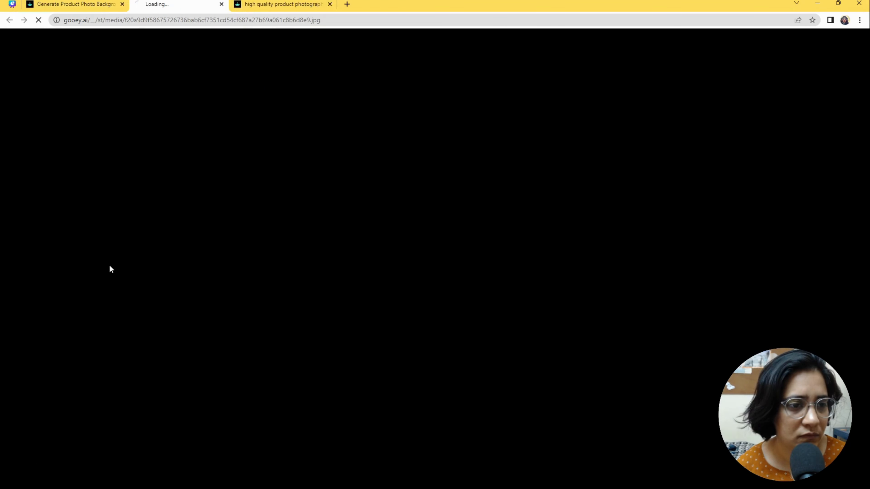
pyautogui.click(116, 11)
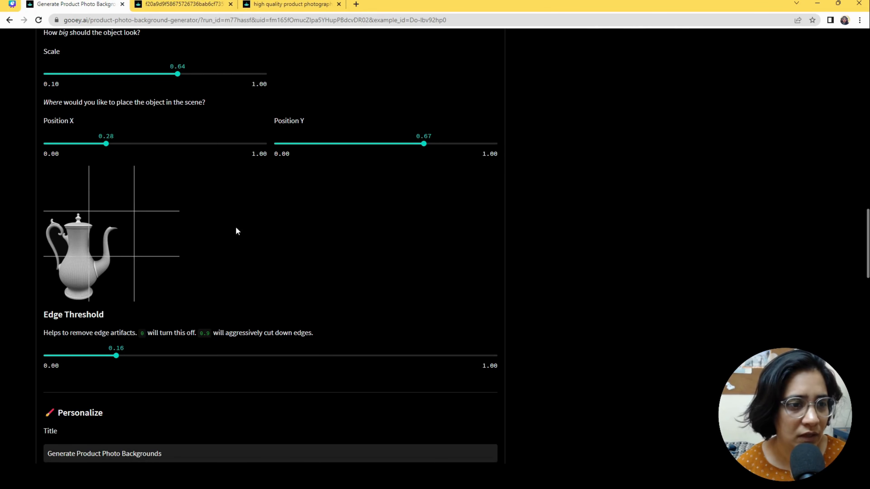
# - Set the output Size to 1024p and the Resolution to 1024 x 1024 (square)
pyautogui.scroll(10, 229, 266)
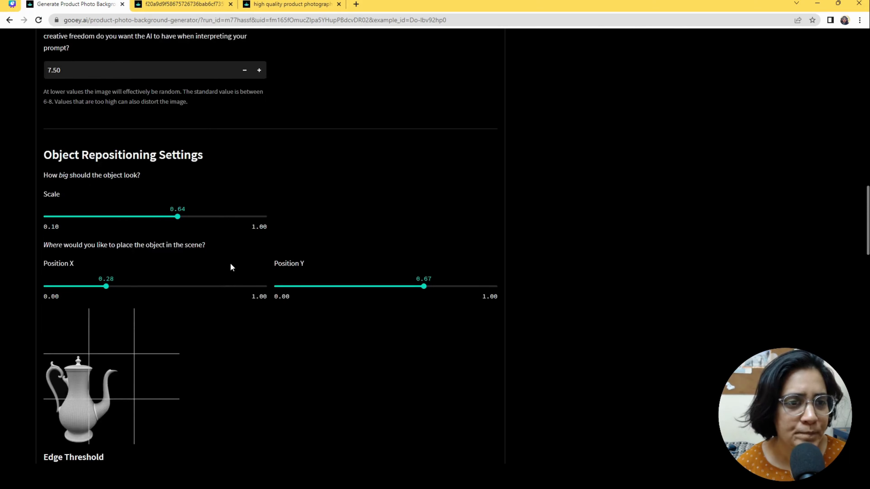
pyautogui.scroll(3, 253, 266)
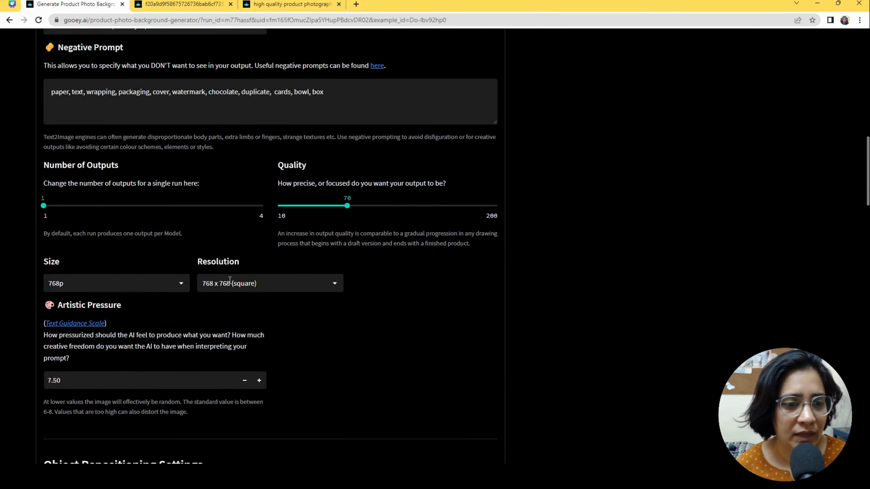
pyautogui.click(295, 283)
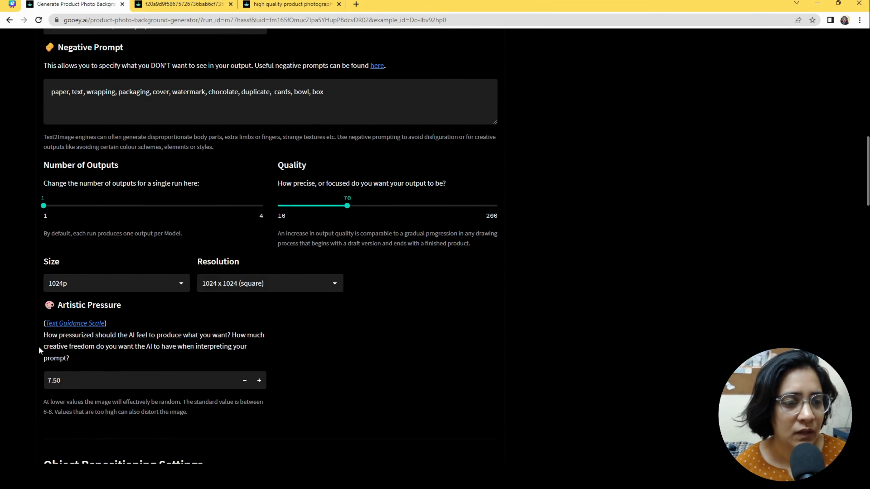
pyautogui.scroll(-3, 214, 273)
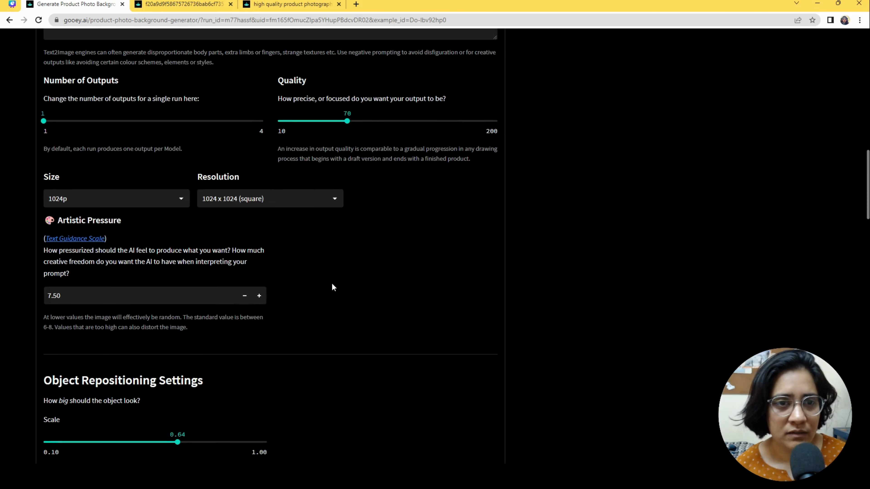
# - Check the negative prompt and submit the run to generate the picnic scene with the repositioned chocolate bars
pyautogui.scroll(9, 332, 287)
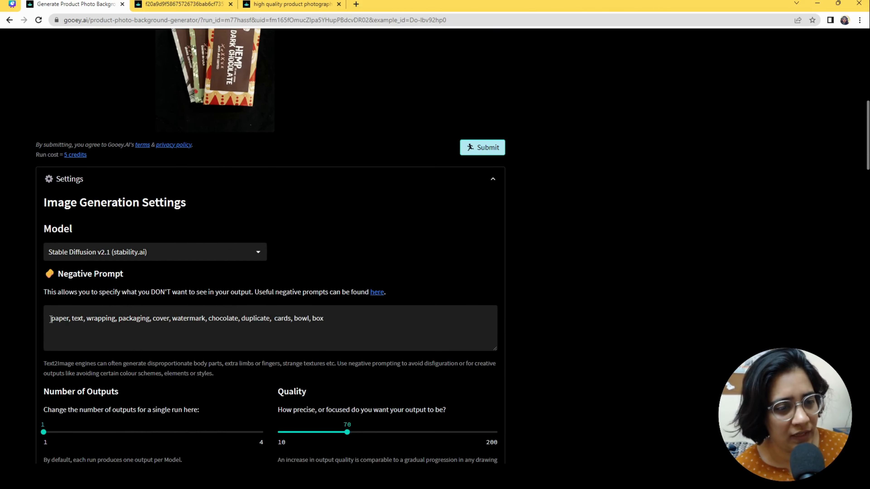
pyautogui.moveTo(344, 328); pyautogui.dragTo(107, 305)
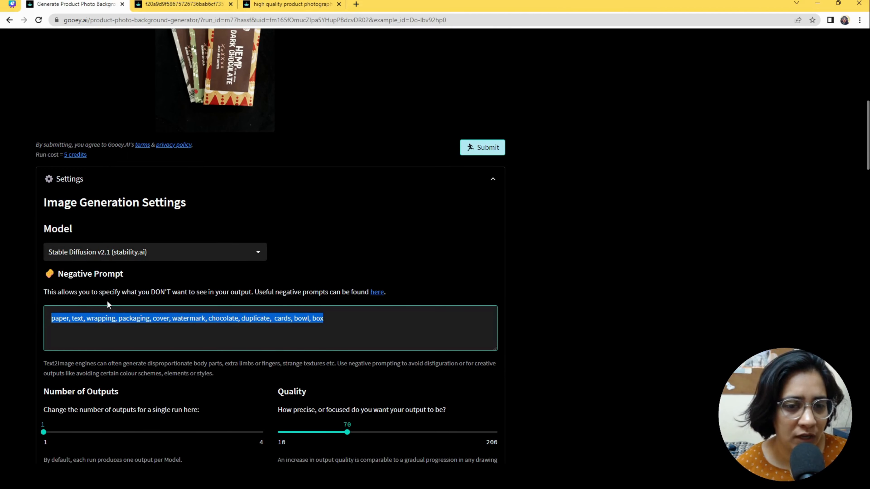
pyautogui.scroll(10, 330, 293)
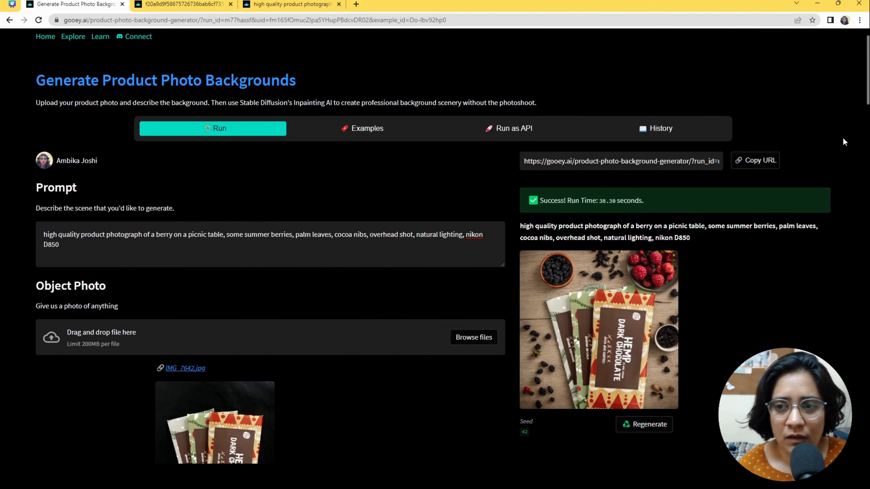
pyautogui.scroll(-5, 531, 330)
pyautogui.click(482, 330)
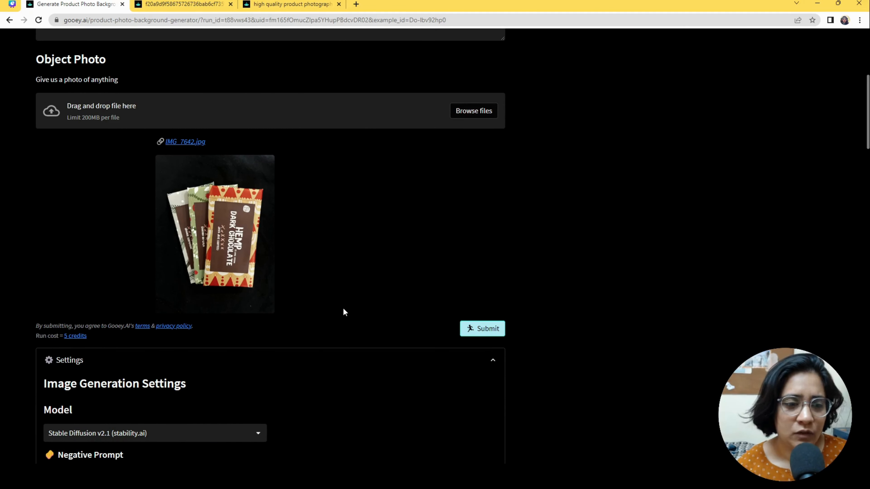
# - Return the output Size to 768p and the Resolution to 768 x 768 (square), and run the generation again
pyautogui.scroll(-20, 344, 311)
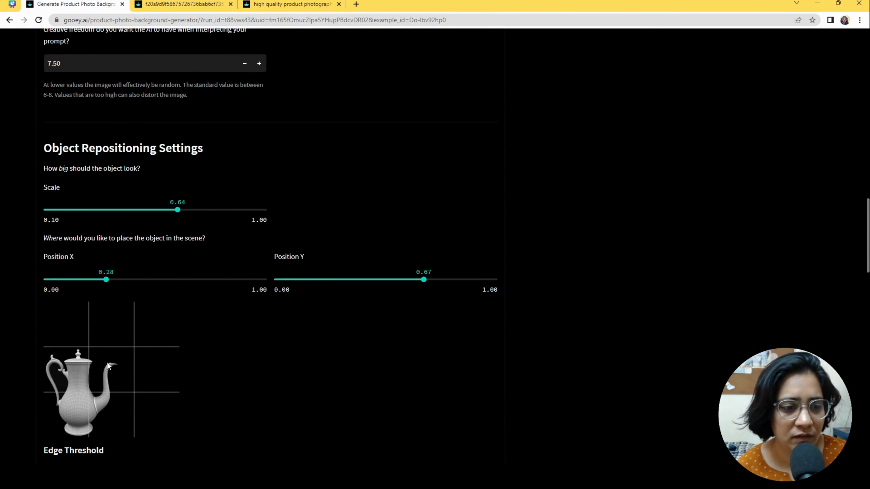
pyautogui.scroll(20, 461, 313)
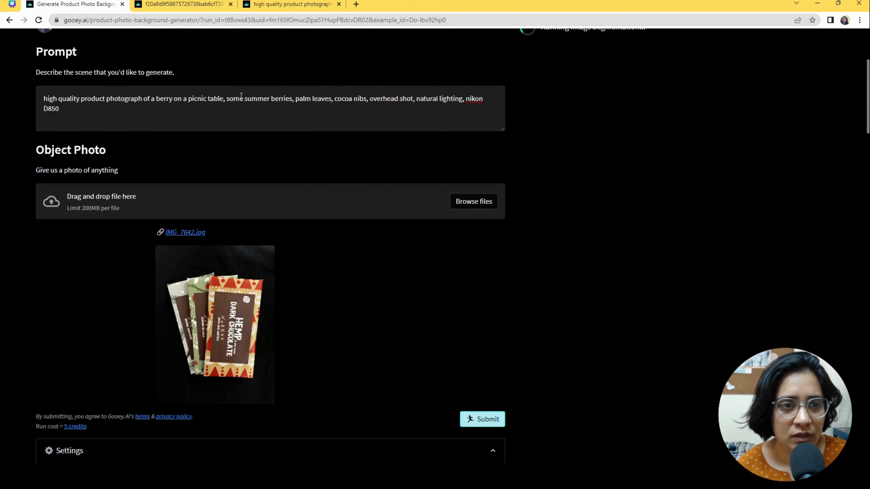
pyautogui.scroll(3, 276, 111)
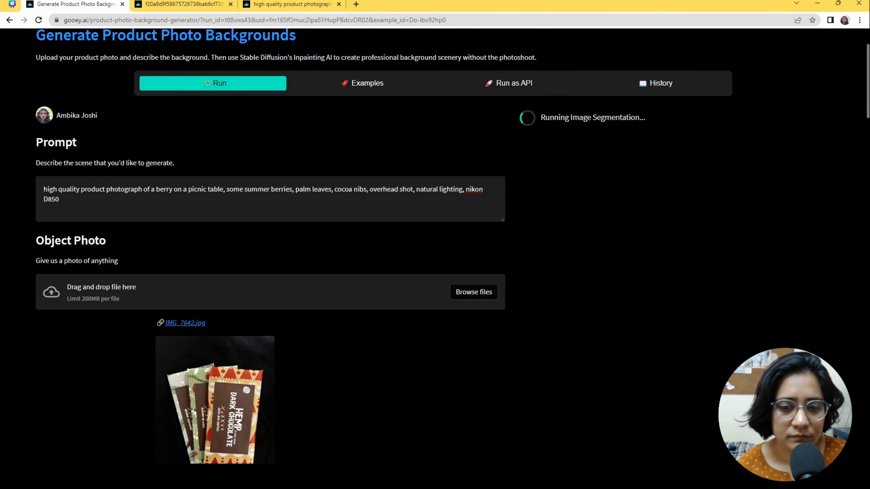
pyautogui.scroll(-15, 196, 327)
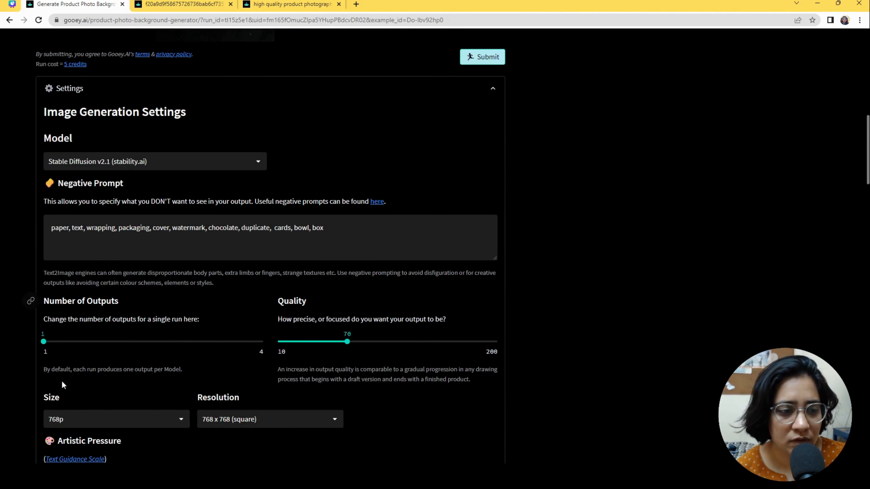
pyautogui.moveTo(70, 415); pyautogui.dragTo(43, 419)
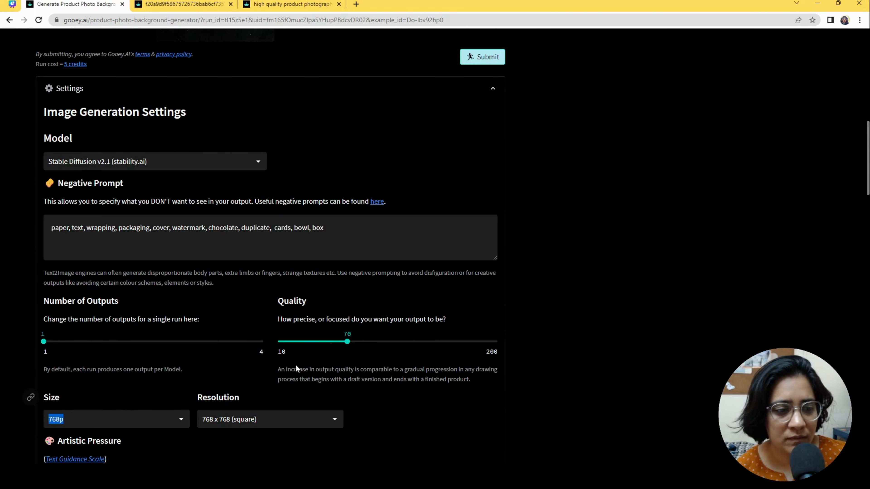
pyautogui.scroll(13, 586, 375)
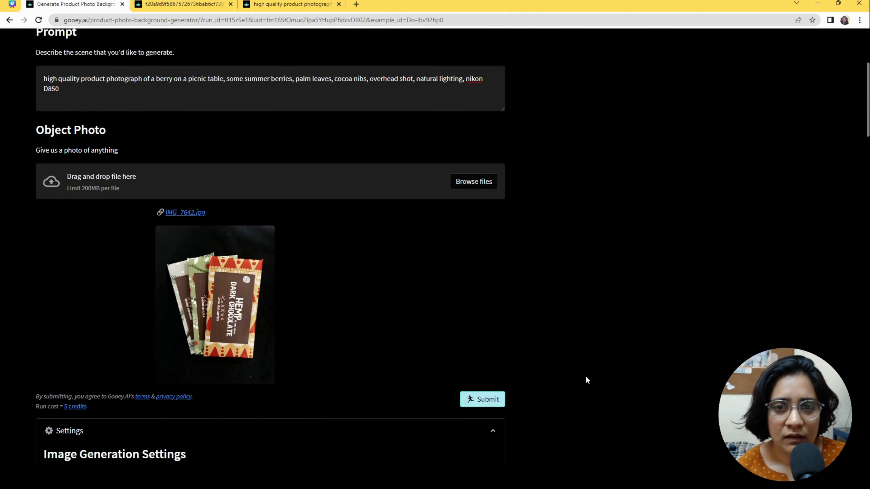
# - Examine the repositioned object and the object mask in the processing steps, and check the generation's progress
pyautogui.scroll(-20, 359, 357)
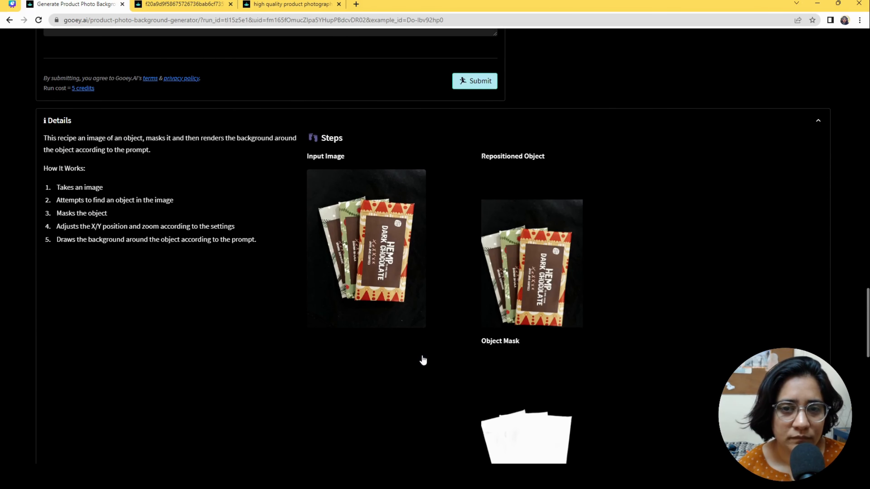
pyautogui.scroll(-2, 423, 360)
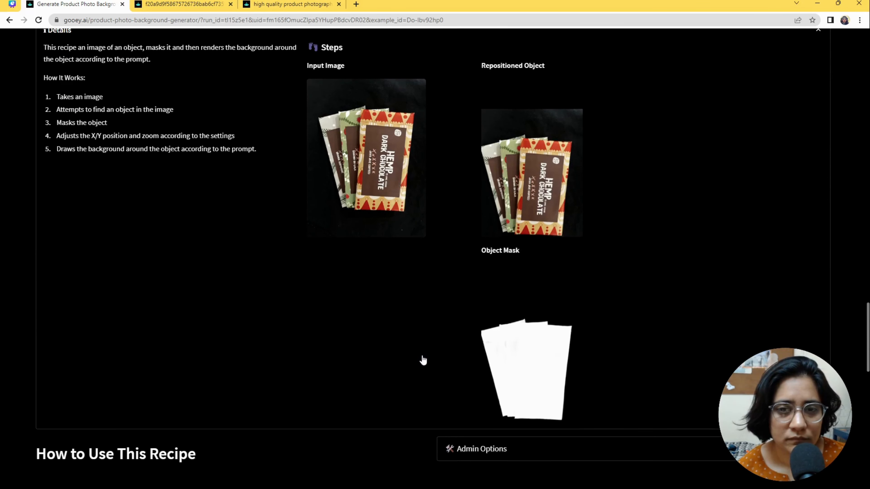
pyautogui.scroll(20, 423, 360)
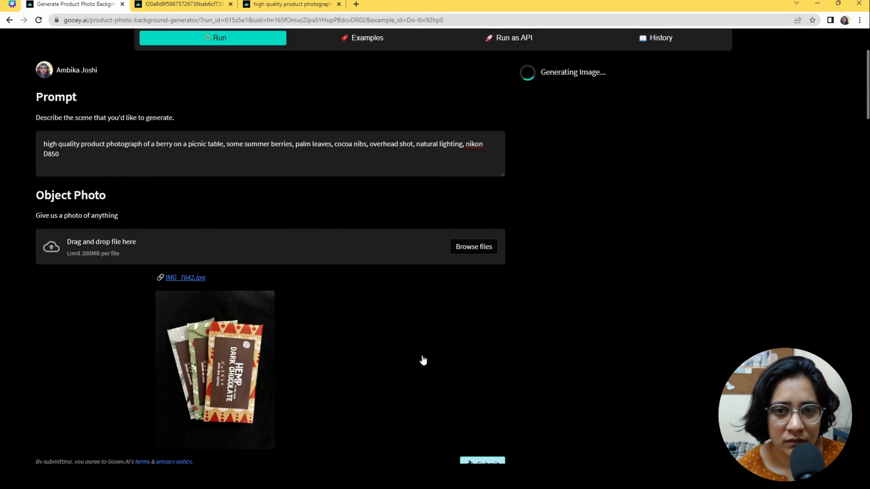
pyautogui.scroll(3, 423, 360)
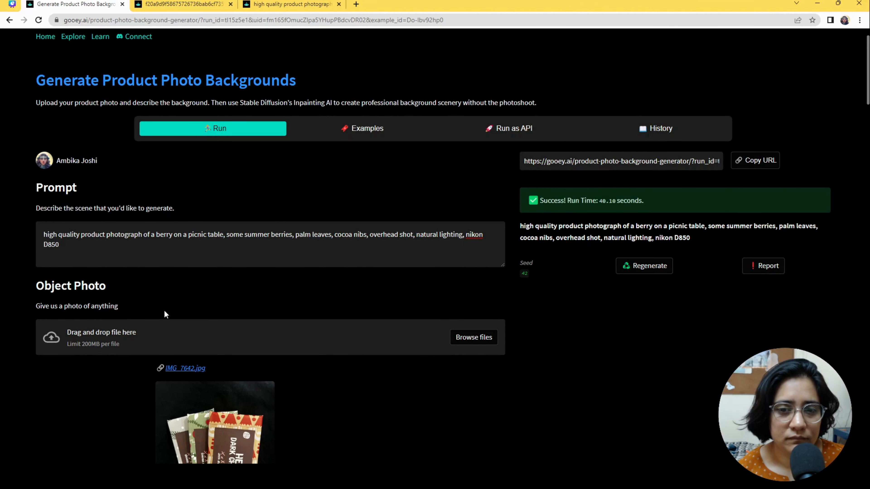
# - Review the generated picnic image and regenerate it to get a different version of the background
pyautogui.scroll(-3, 767, 237)
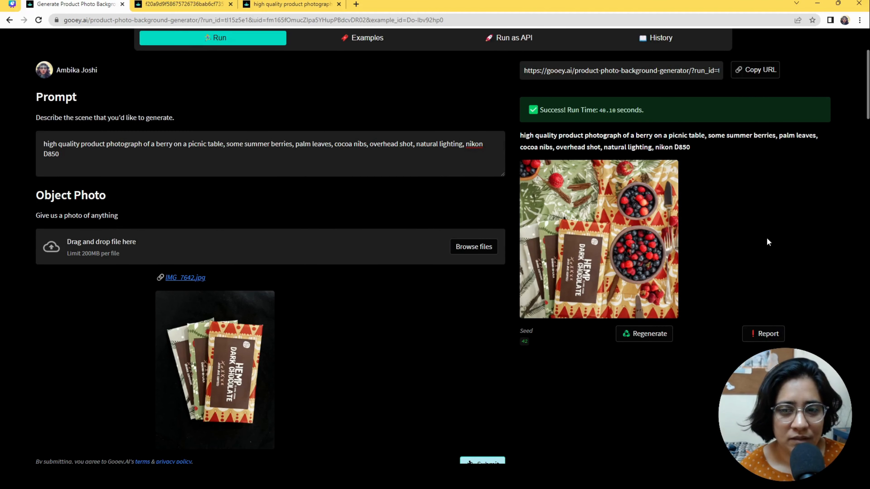
pyautogui.click(630, 331)
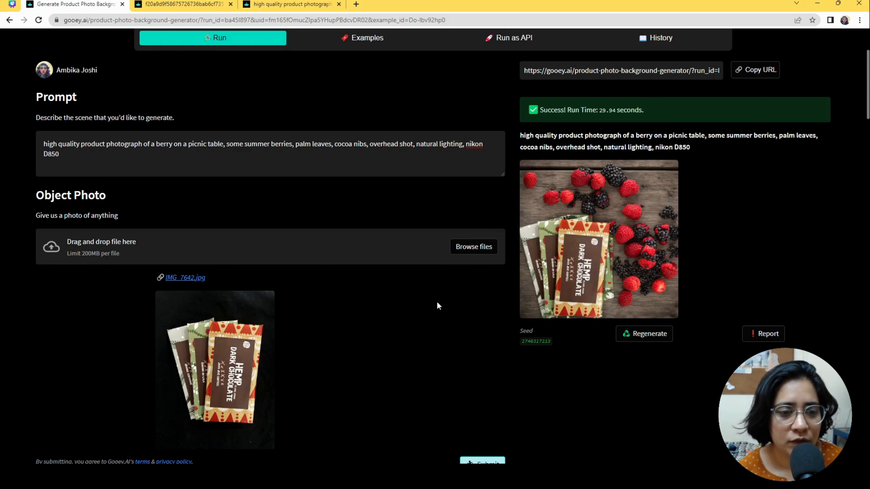
pyautogui.scroll(-4, 438, 306)
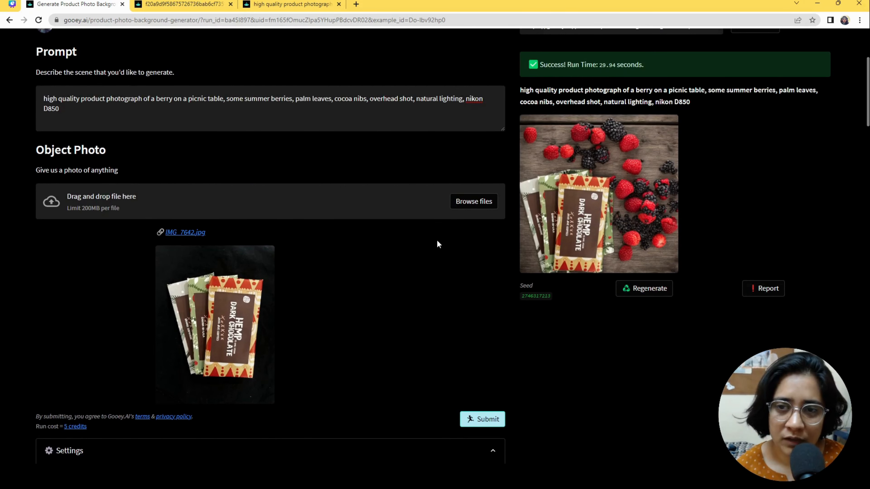
# - Look through the settings, how-to video, Discord help section and related workflows on the rest of the page
pyautogui.scroll(-5, 534, 237)
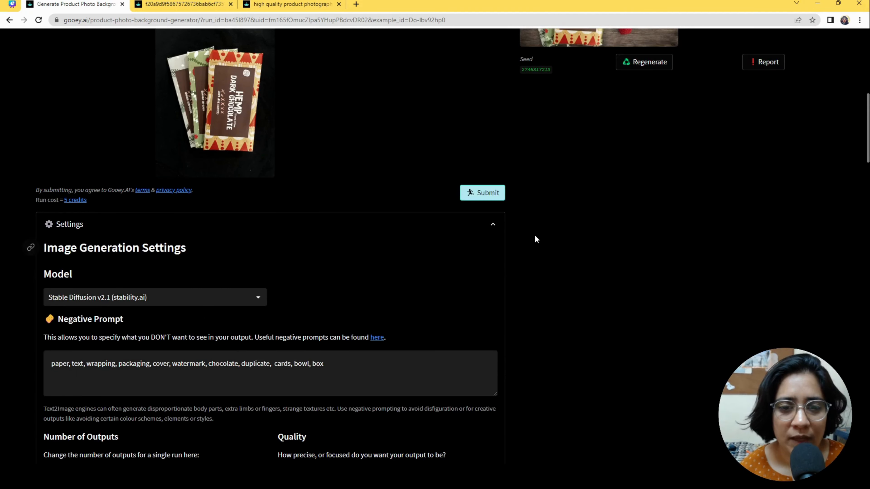
pyautogui.scroll(-6, 536, 239)
pyautogui.scroll(-20, 535, 238)
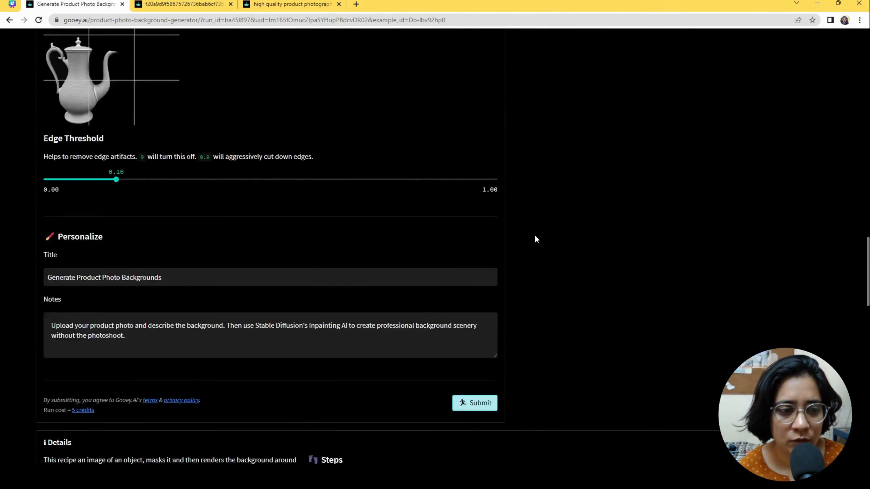
pyautogui.scroll(-10, 167, 305)
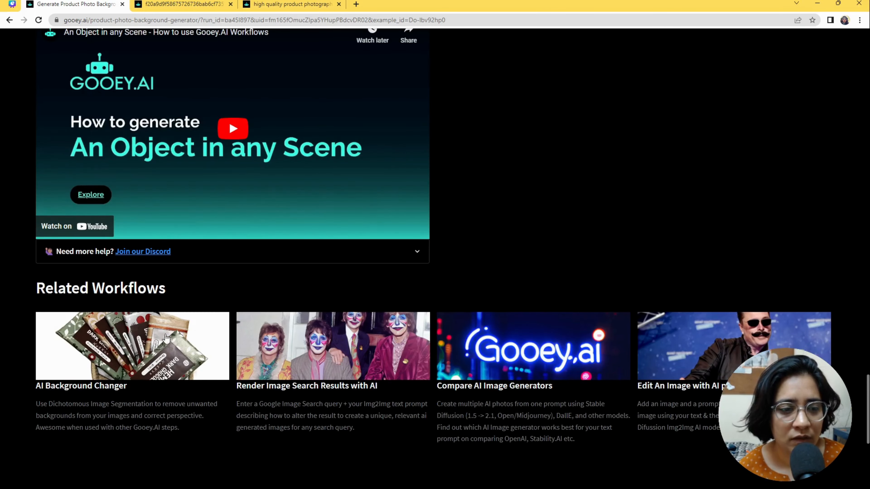
pyautogui.click(268, 259)
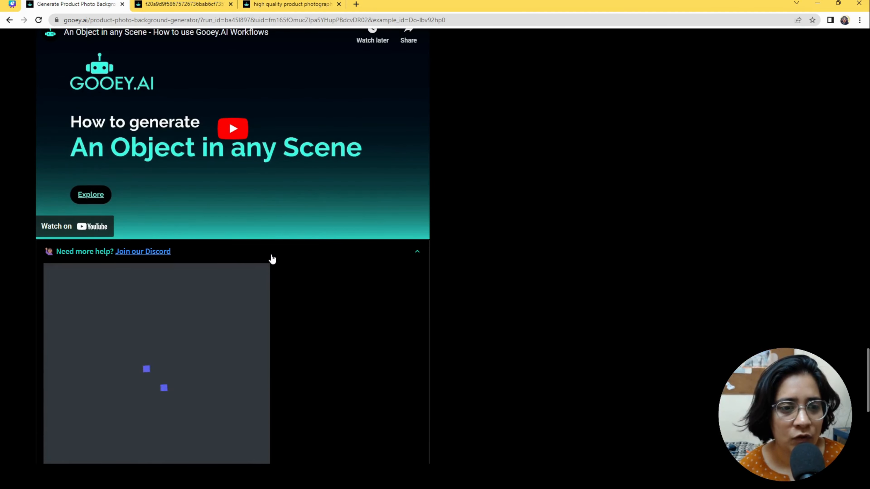
pyautogui.click(272, 258)
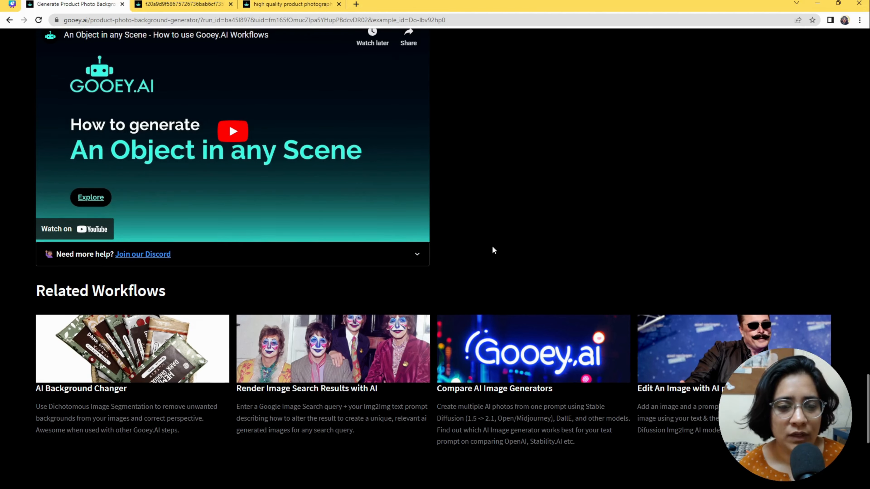
pyautogui.scroll(4, 491, 249)
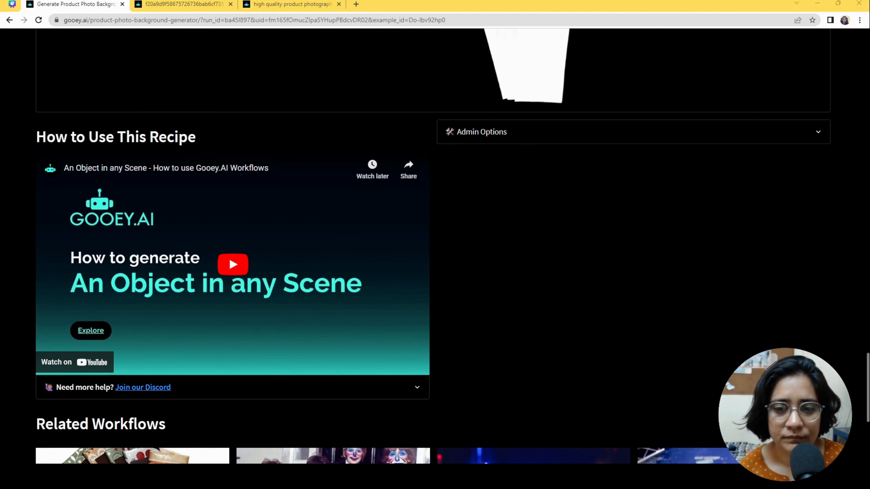